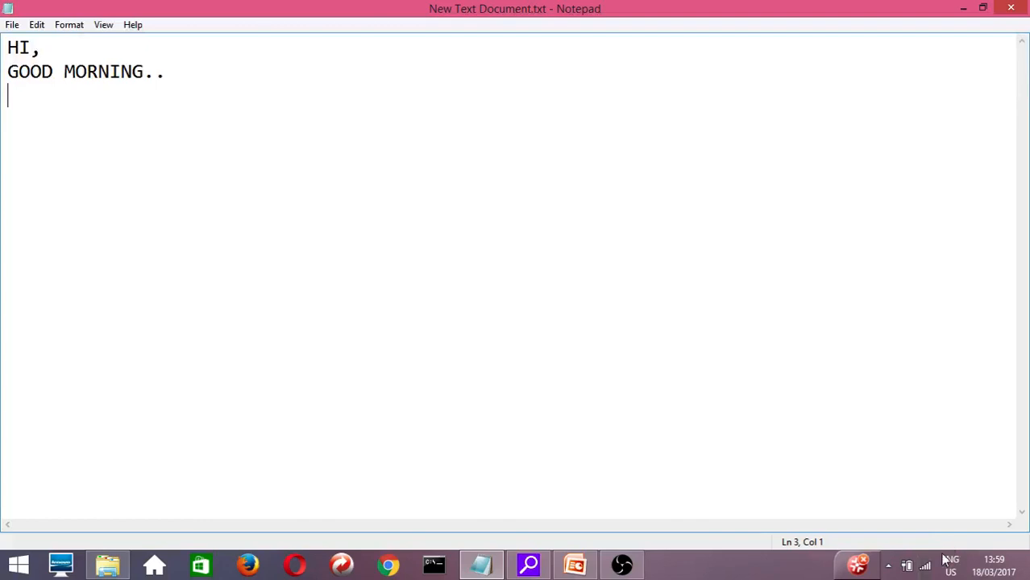
# - Clear the text document and Videos folder windows off the desktop and open Google Chrome
pyautogui.click(962, 11)
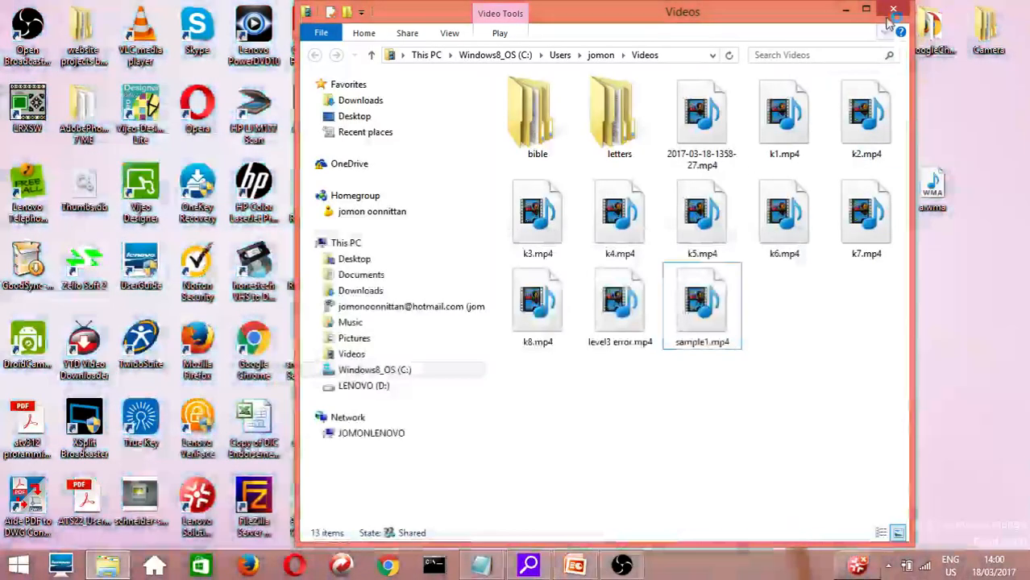
pyautogui.click(885, 9)
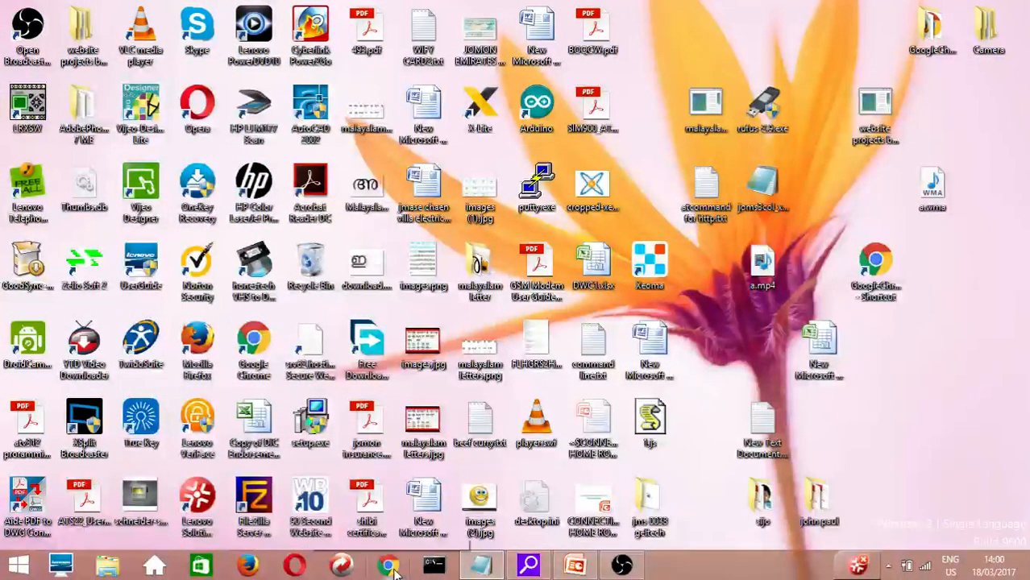
pyautogui.click(391, 572)
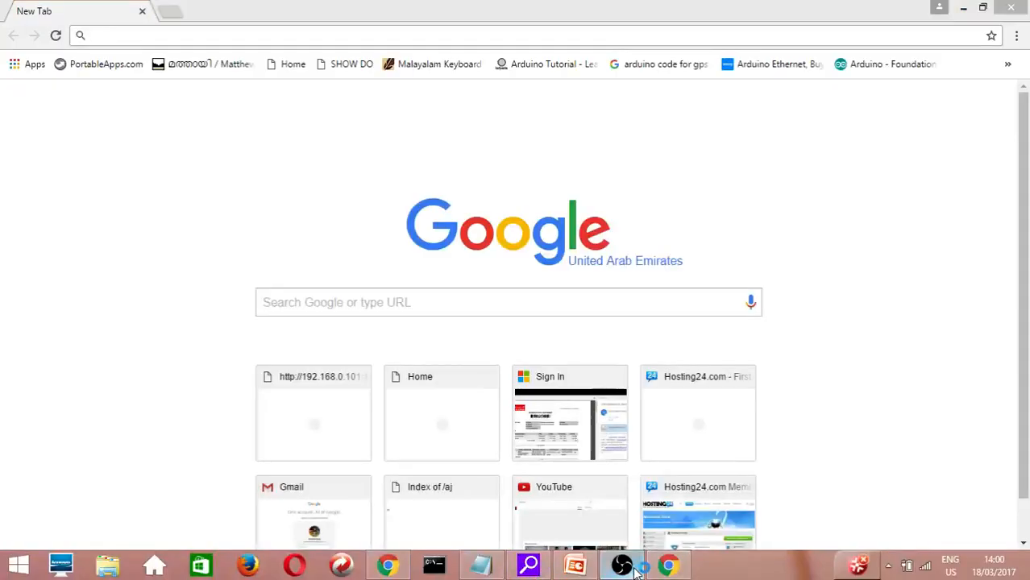
pyautogui.click(636, 571)
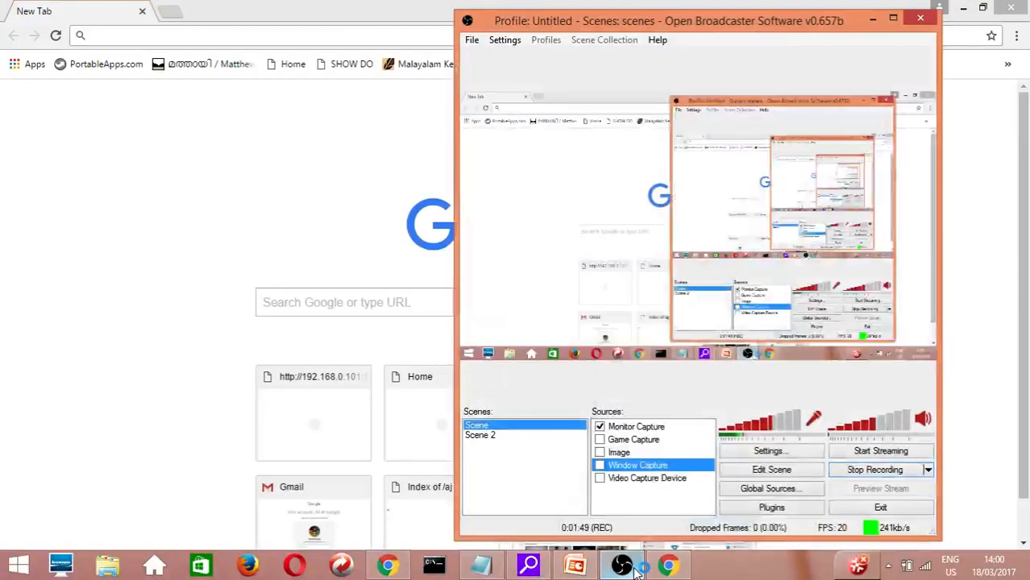
pyautogui.click(636, 571)
pyautogui.click(636, 570)
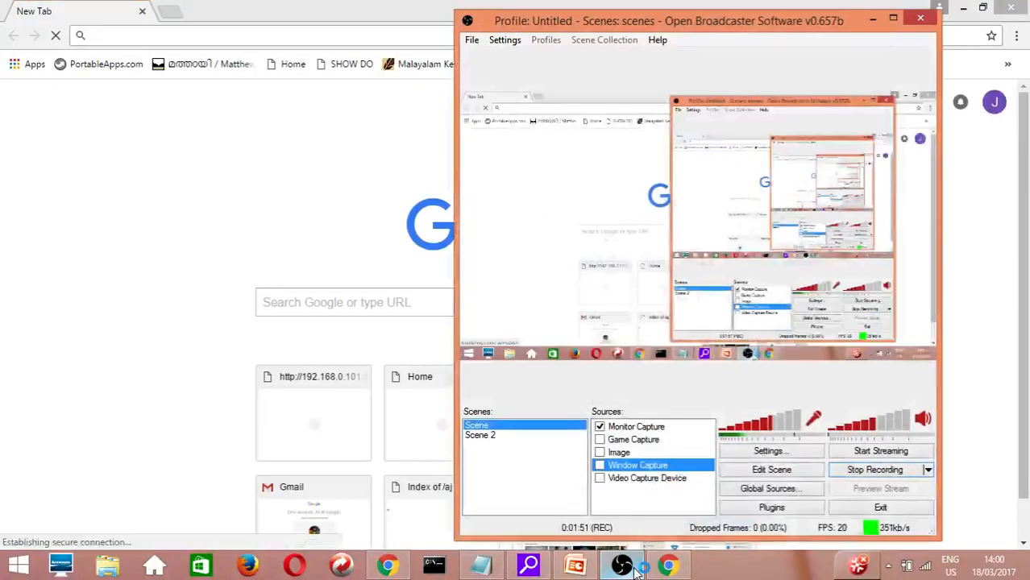
pyautogui.click(636, 571)
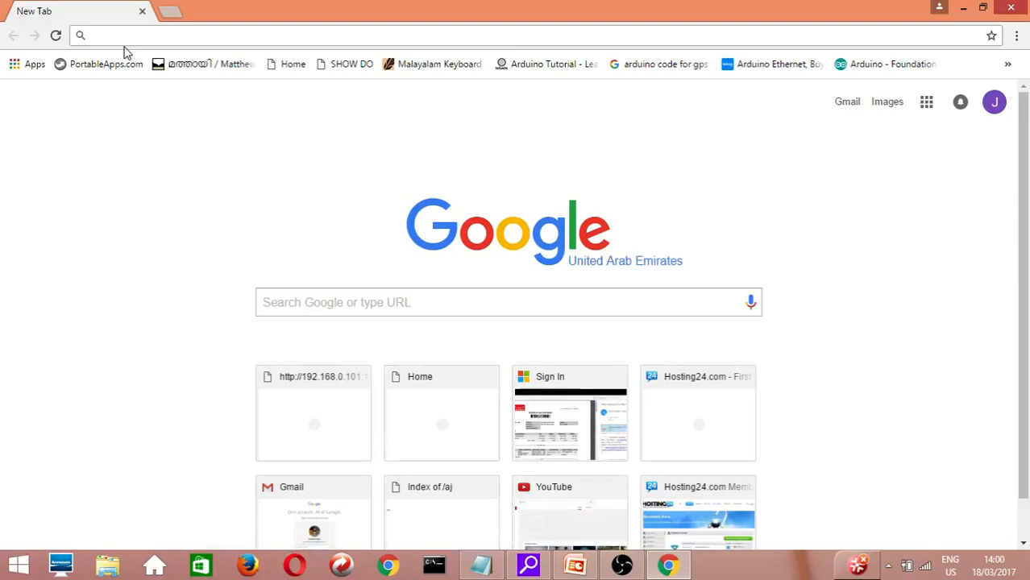
# - Load the local network address 192.168.0.101 in the browser
pyautogui.write('19')
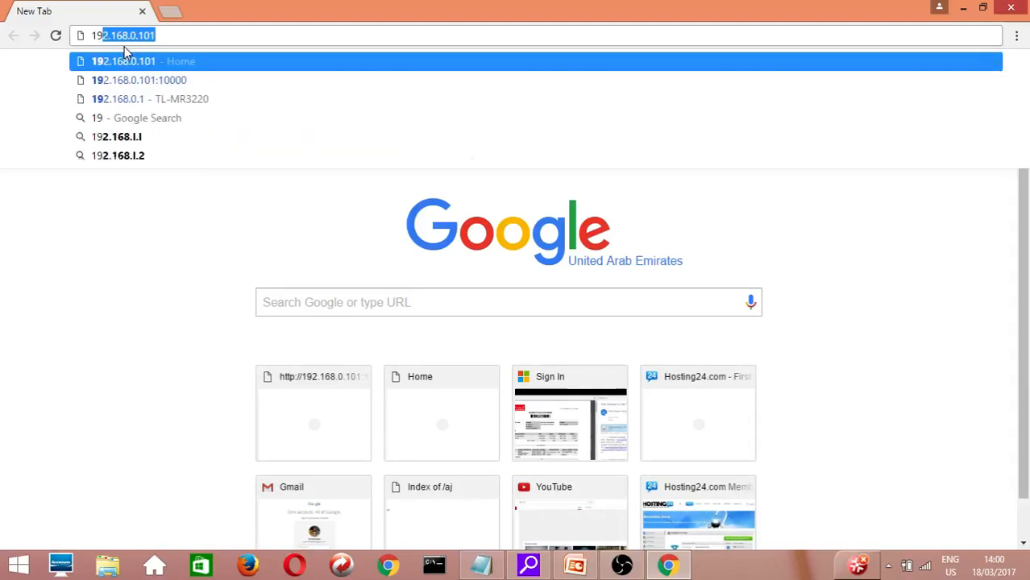
pyautogui.write('2.1')
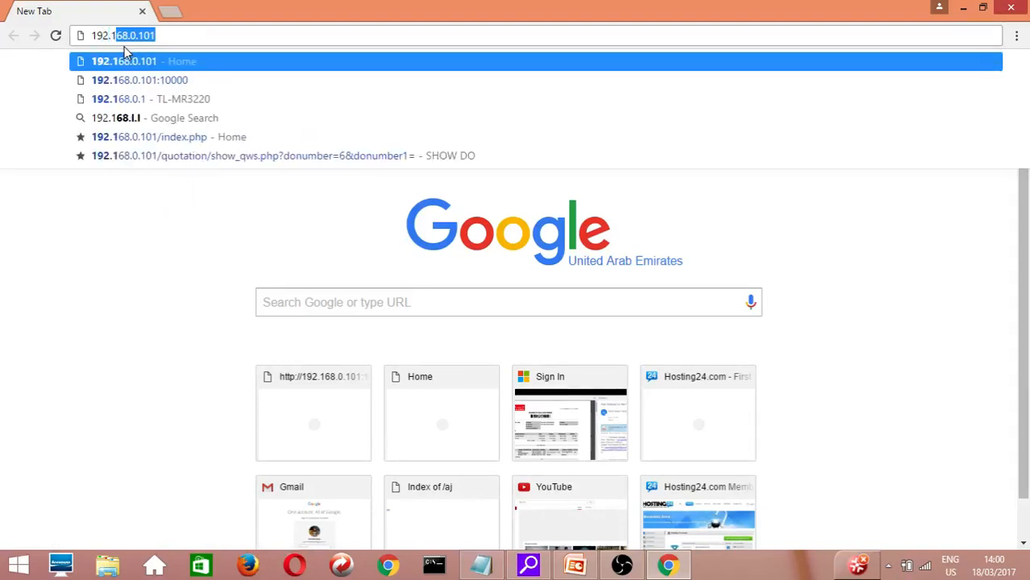
pyautogui.write('68.')
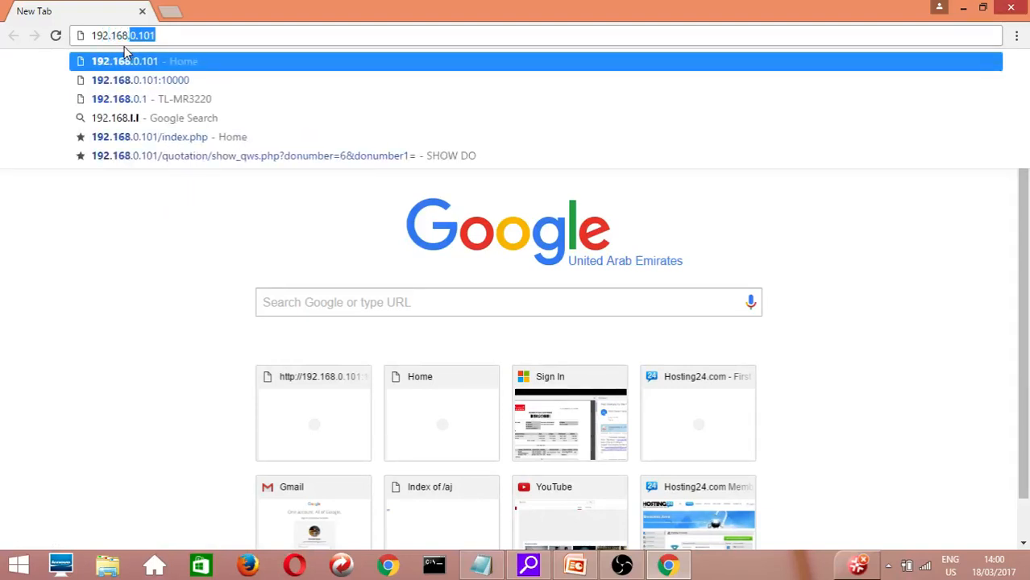
pyautogui.write('0.101')
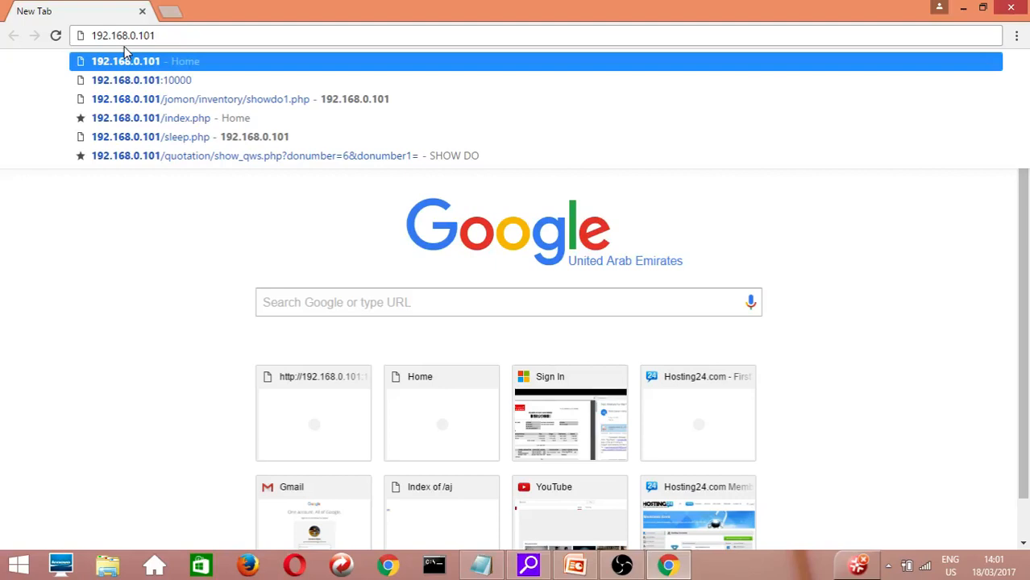
pyautogui.press('Return')
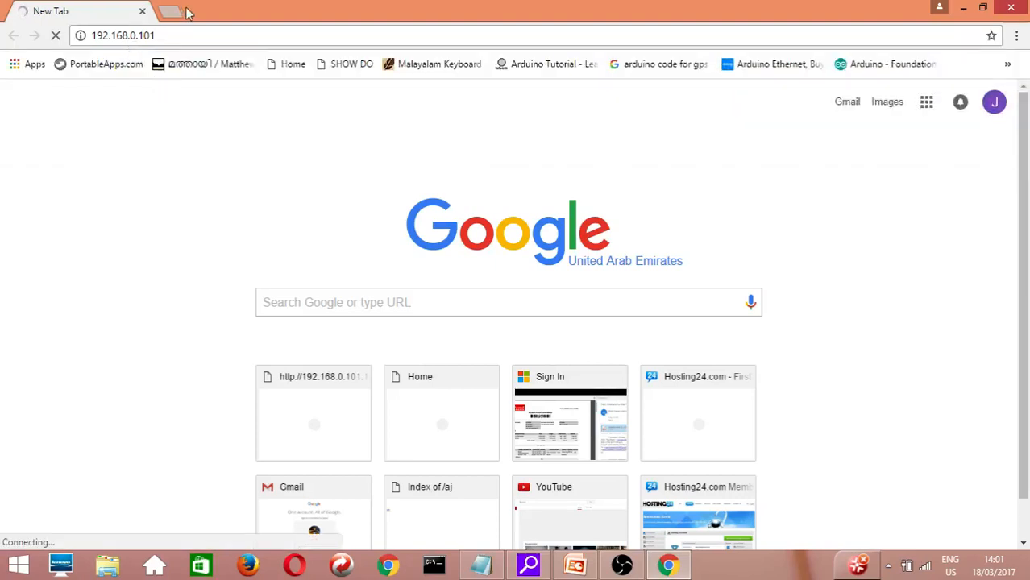
# - Correct the address to 192.168.0.1 and load the router's login page
pyautogui.click(188, 36)
pyautogui.click(188, 36)
pyautogui.press('BackSpace')
pyautogui.press('BackSpace')
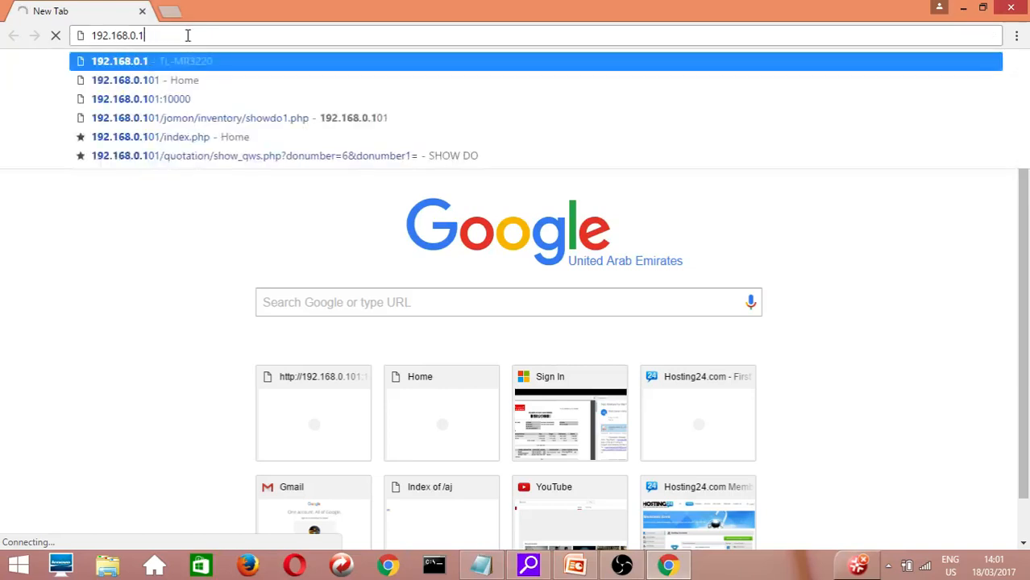
pyautogui.press('Return')
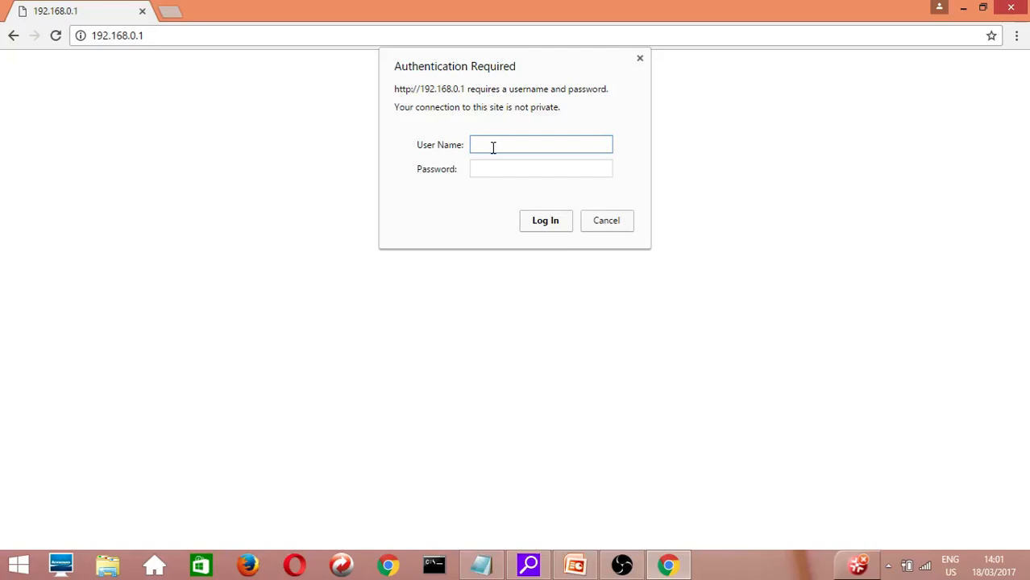
# - Log in to the router by entering the account user name and password
pyautogui.write('jomon')
pyautogui.click(517, 167)
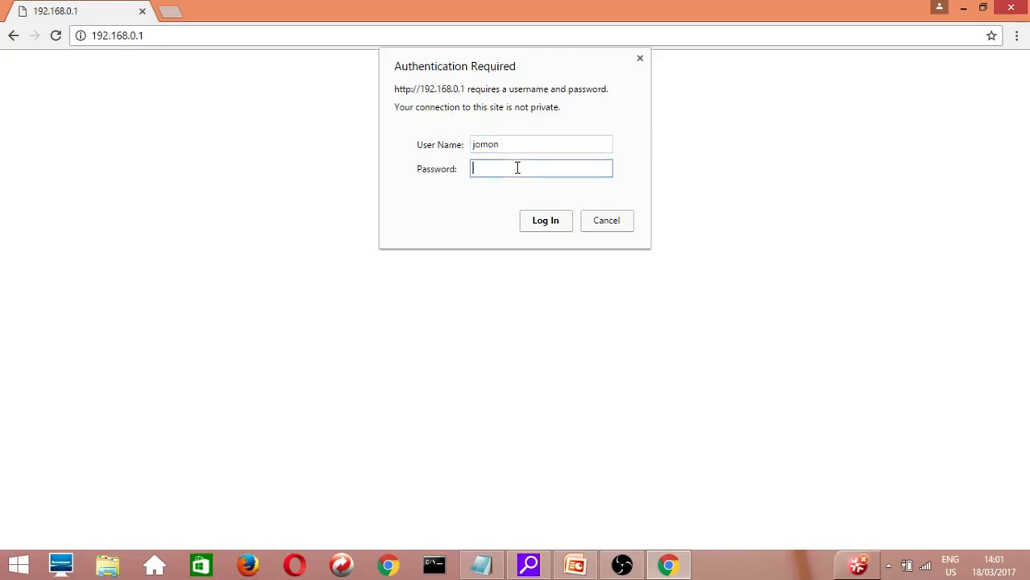
pyautogui.write('********')
pyautogui.click(545, 227)
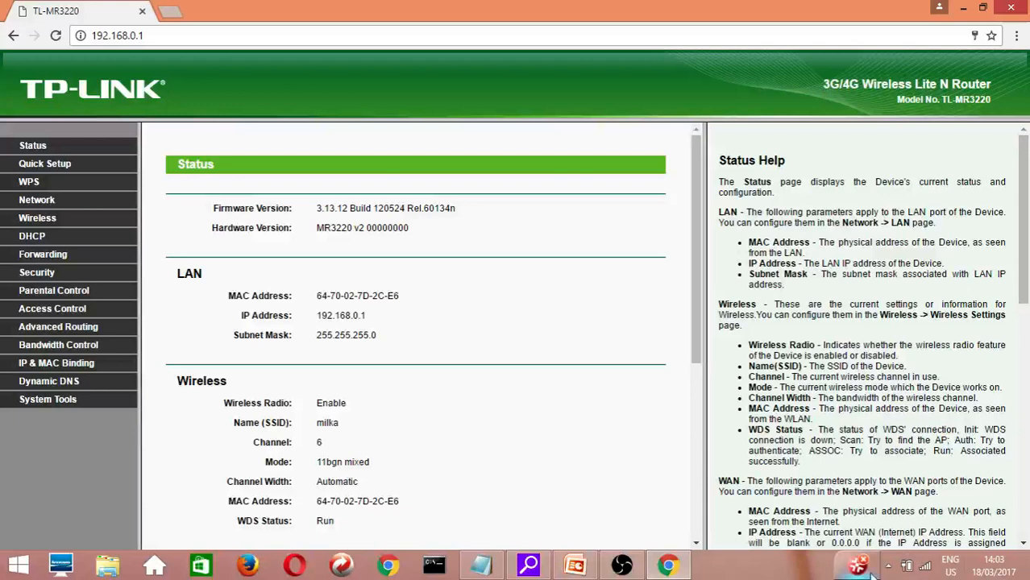
pyautogui.click(633, 569)
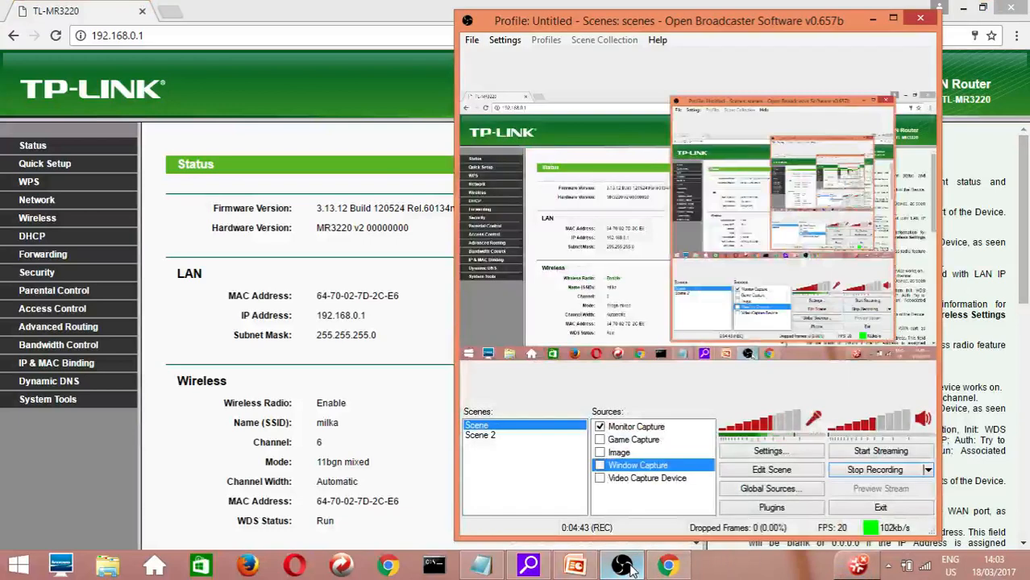
pyautogui.click(633, 569)
pyautogui.click(632, 569)
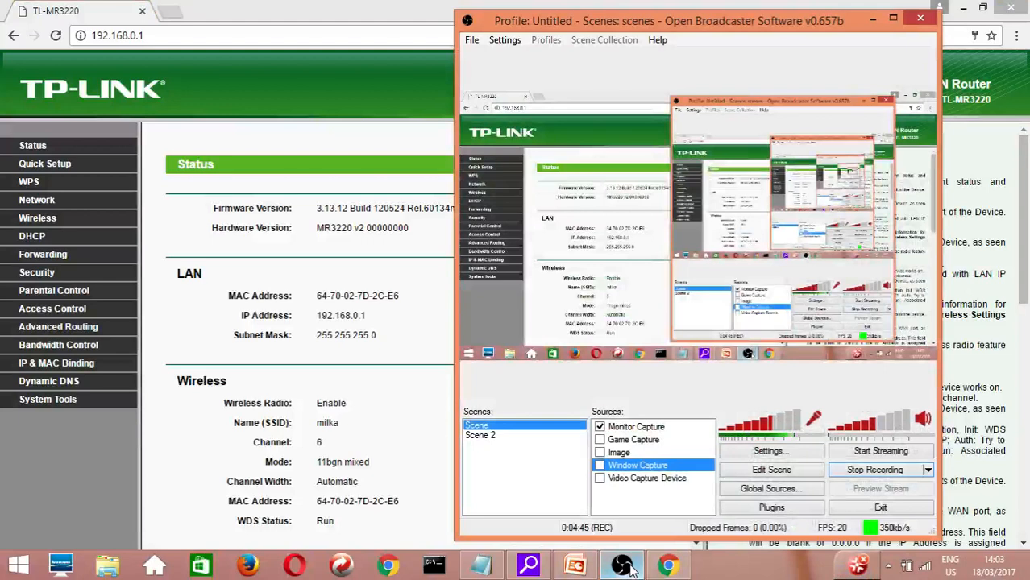
pyautogui.click(633, 569)
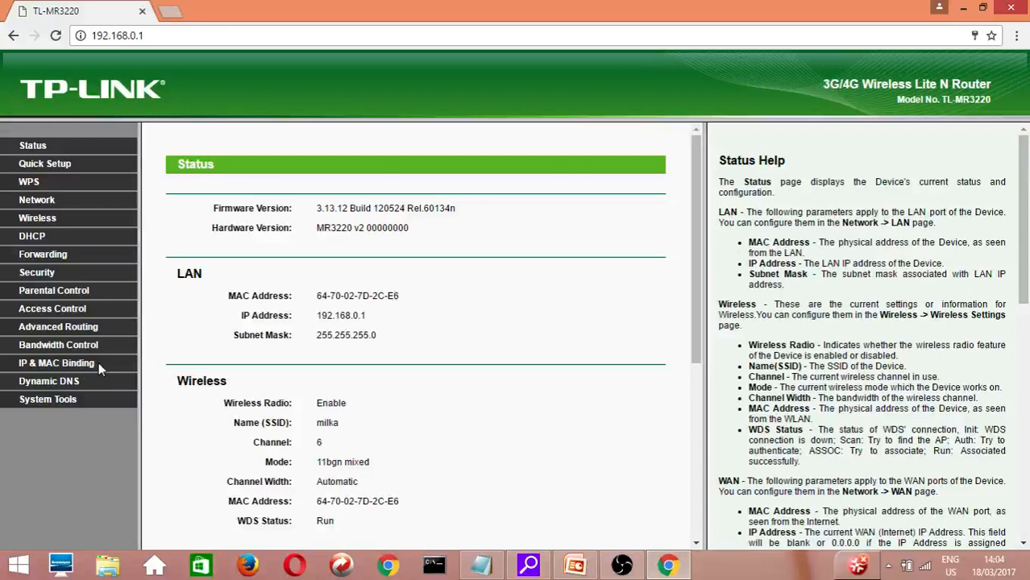
# - Open the router's System Tools section and look through its available pages
pyautogui.click(50, 403)
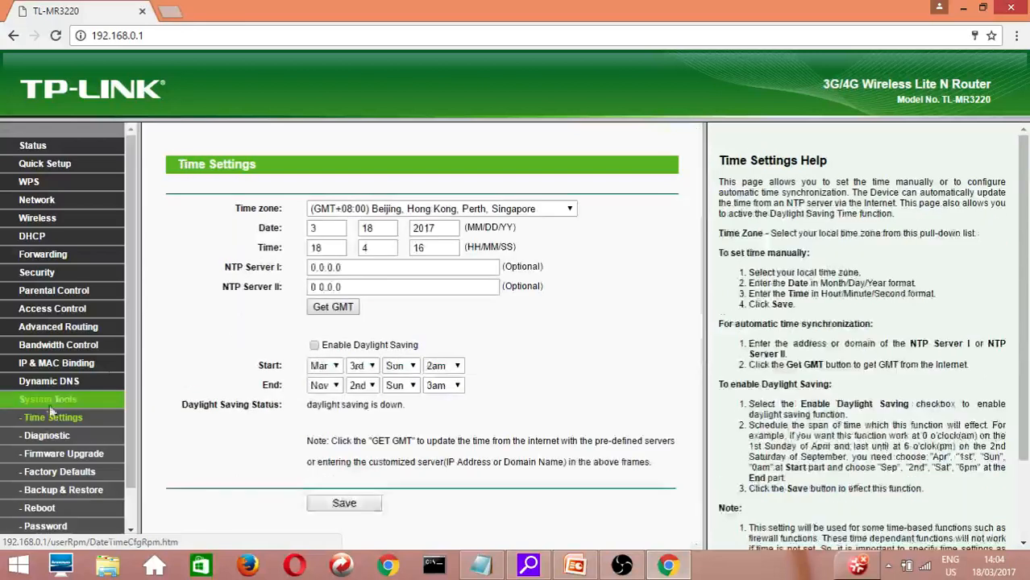
pyautogui.scroll(-1, 61, 495)
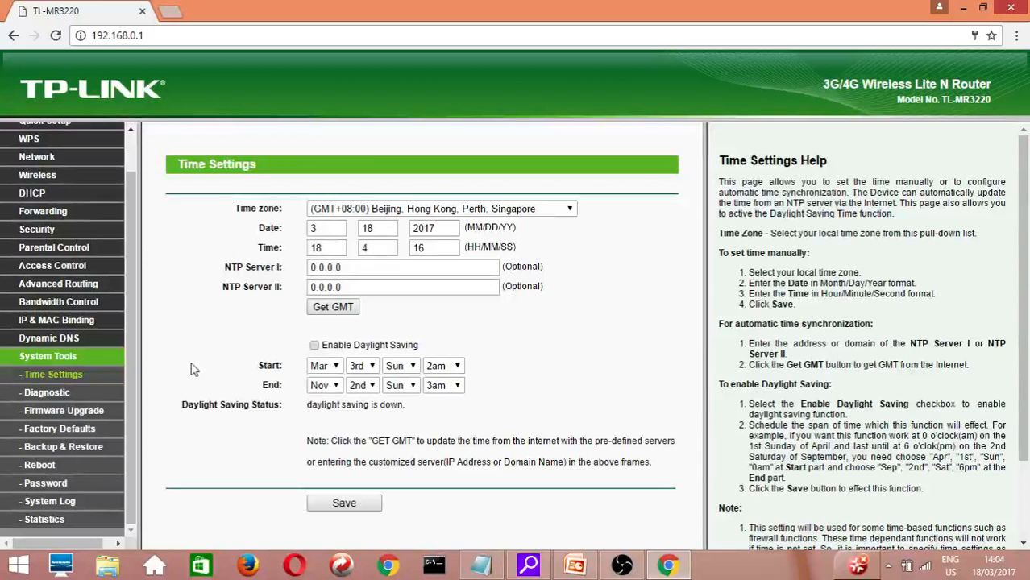
pyautogui.moveTo(133, 363); pyautogui.dragTo(133, 312)
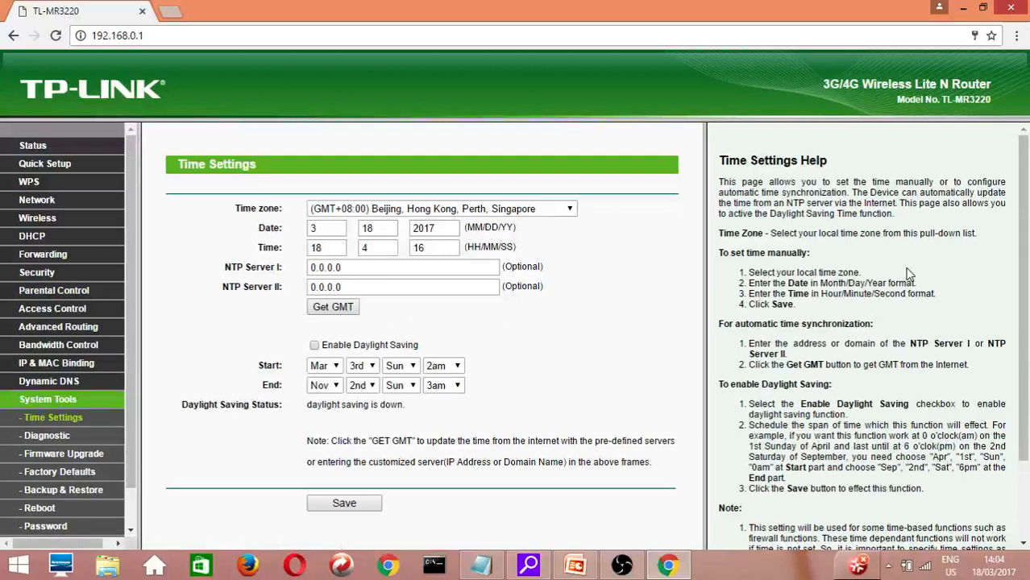
# - Open the Remote Management page of the router's Security settings
pyautogui.click(35, 274)
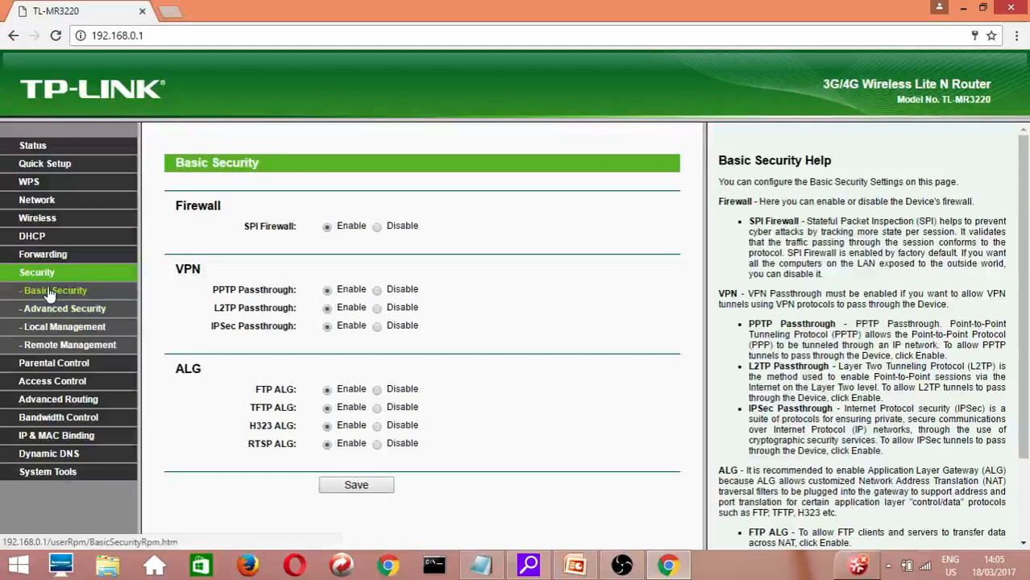
pyautogui.click(80, 347)
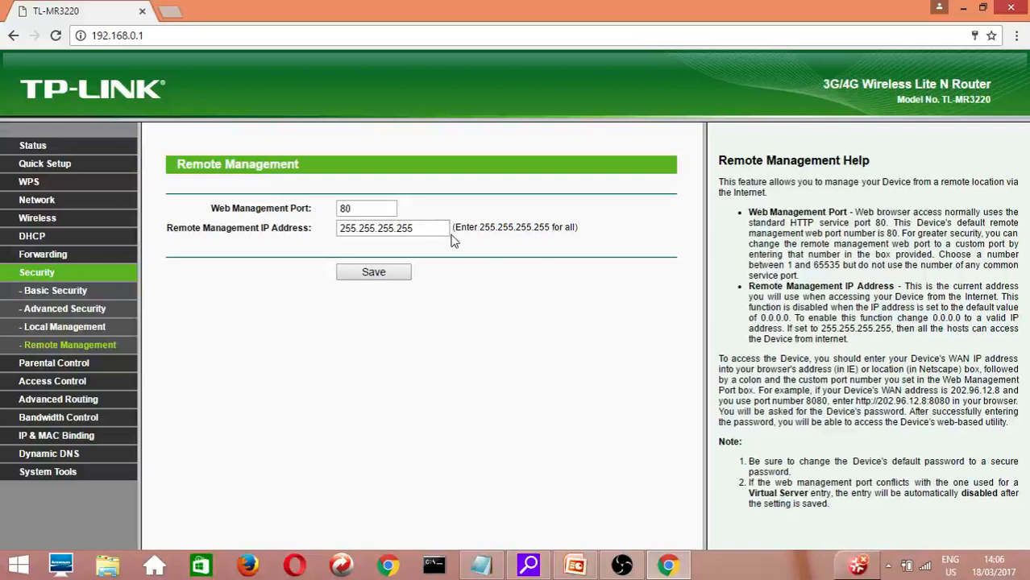
# - Set the Remote Management IP Address to 0.0.0.0
pyautogui.moveTo(422, 235); pyautogui.dragTo(320, 238)
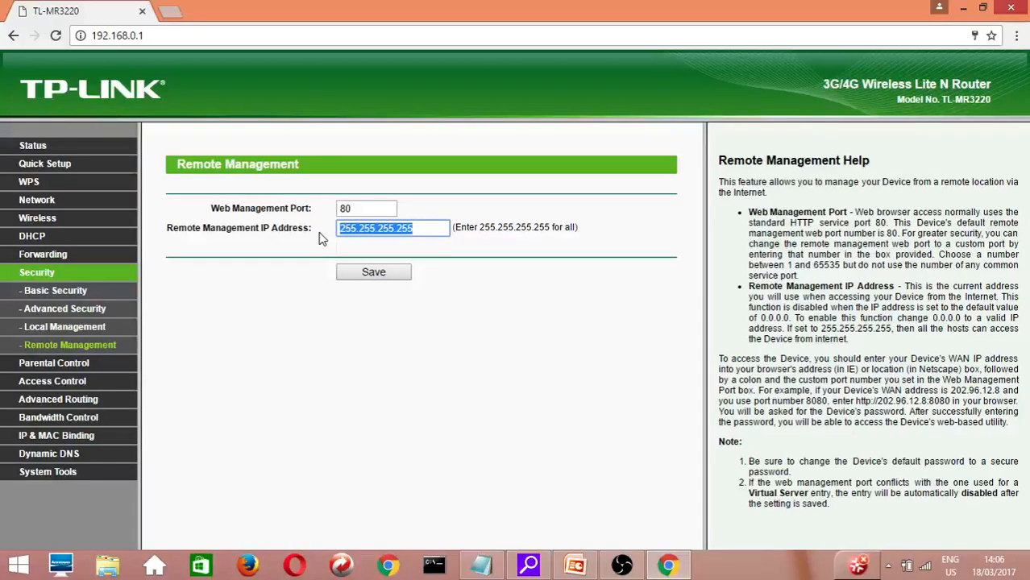
pyautogui.write('0.')
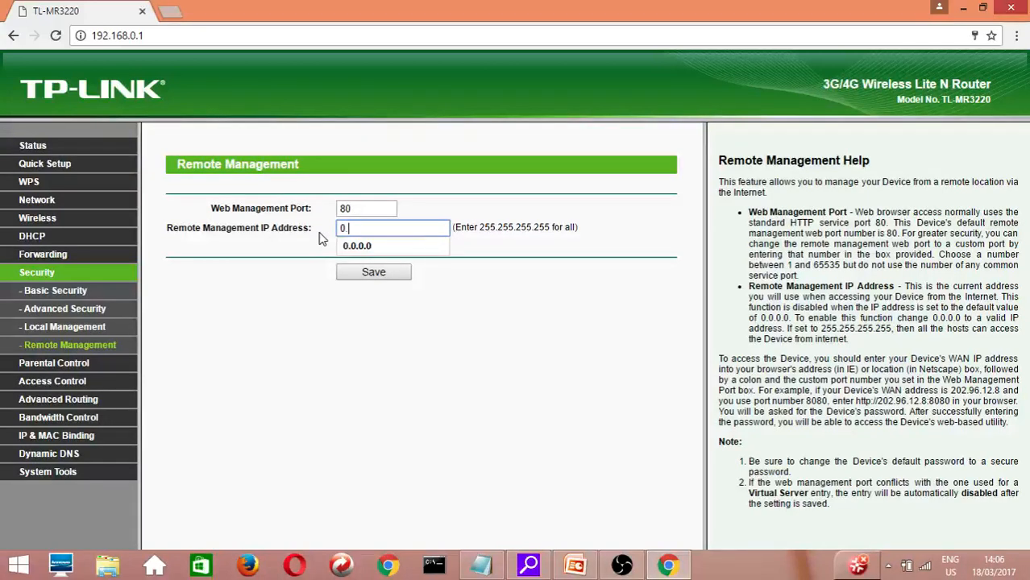
pyautogui.click(355, 247)
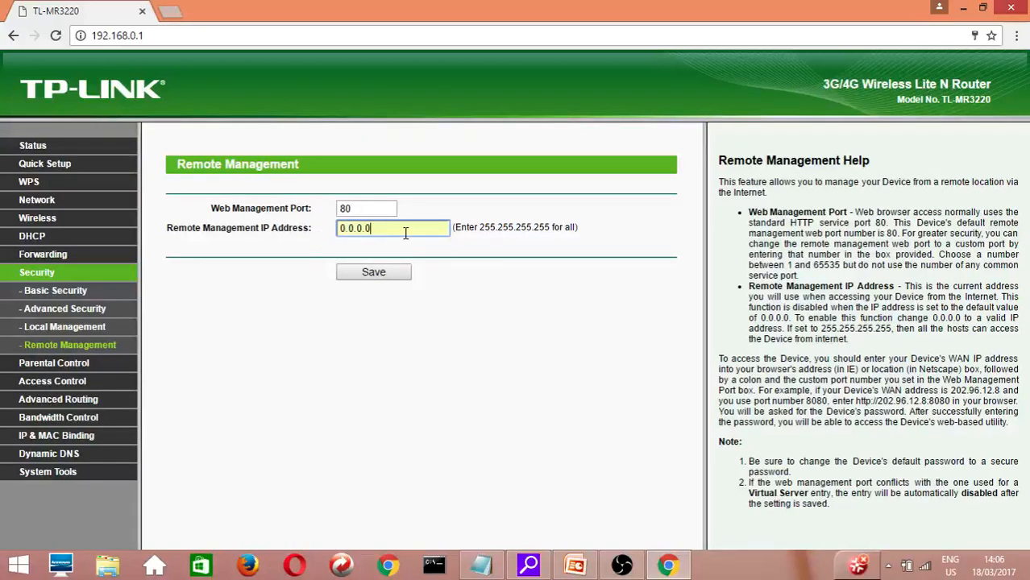
pyautogui.click(406, 234)
pyautogui.click(485, 281)
# - Set the Remote Management IP Address to 255.255.255.255 to allow all hosts, and save the setting
pyautogui.moveTo(420, 230); pyautogui.dragTo(335, 232)
pyautogui.write('25')
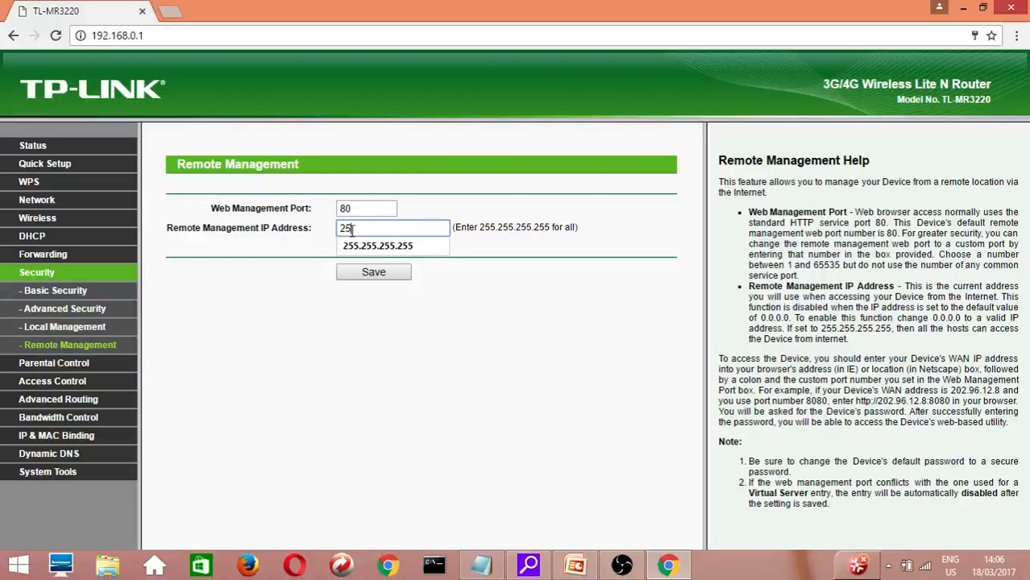
pyautogui.click(378, 246)
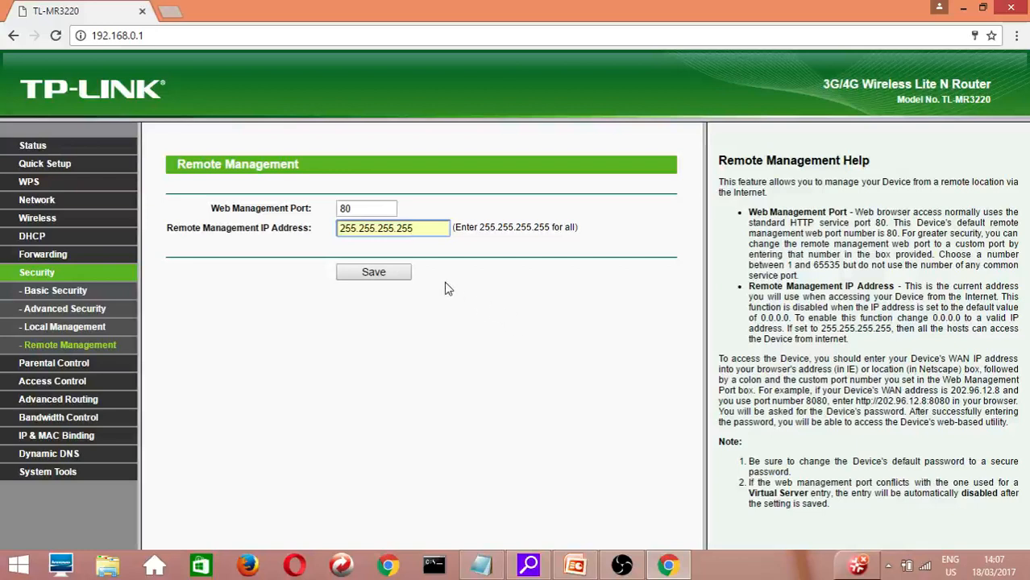
pyautogui.click(431, 230)
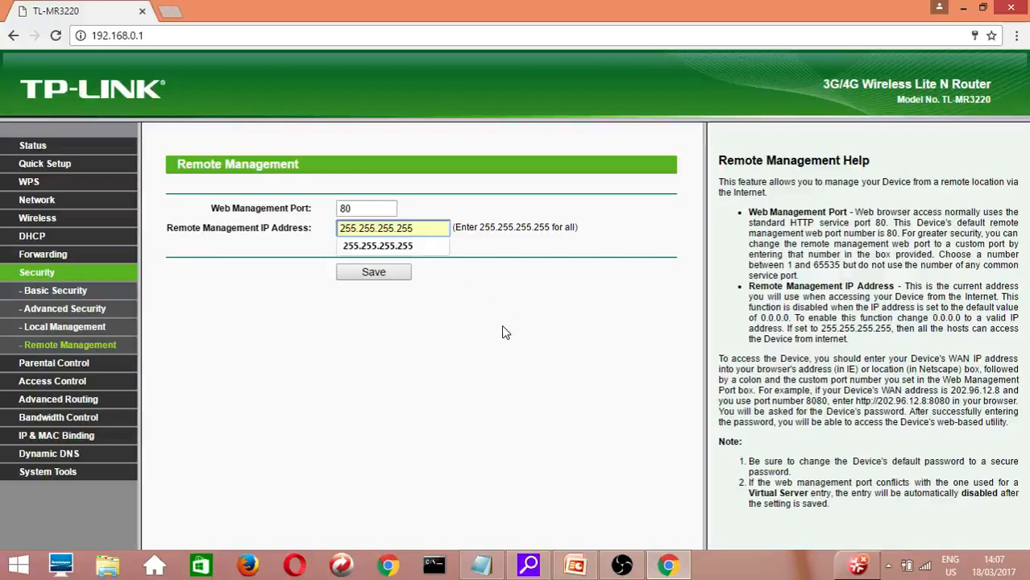
pyautogui.click(505, 326)
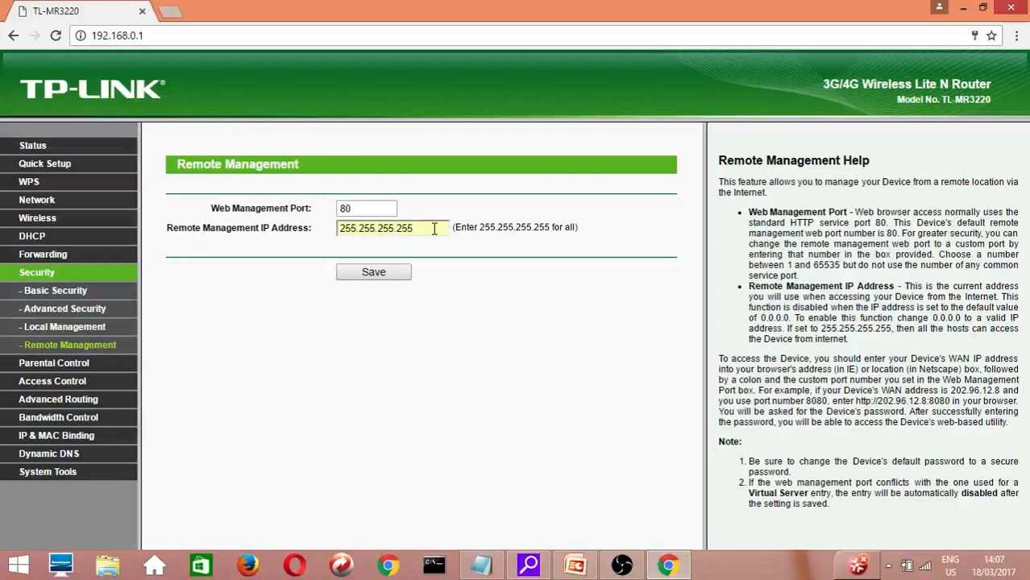
pyautogui.click(407, 279)
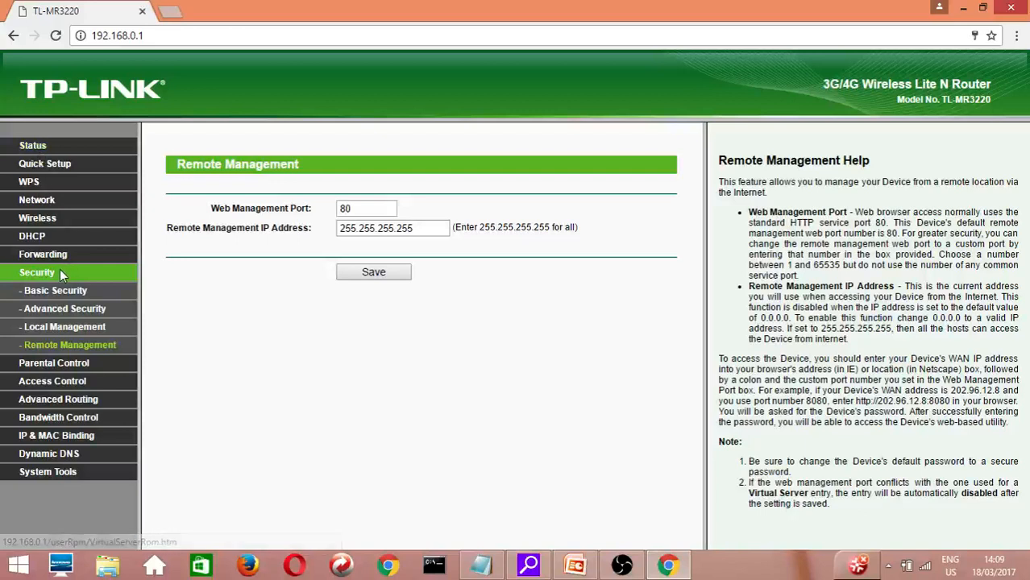
# - Open the router's Status page and examine the IP address in its WAN section
pyautogui.click(36, 145)
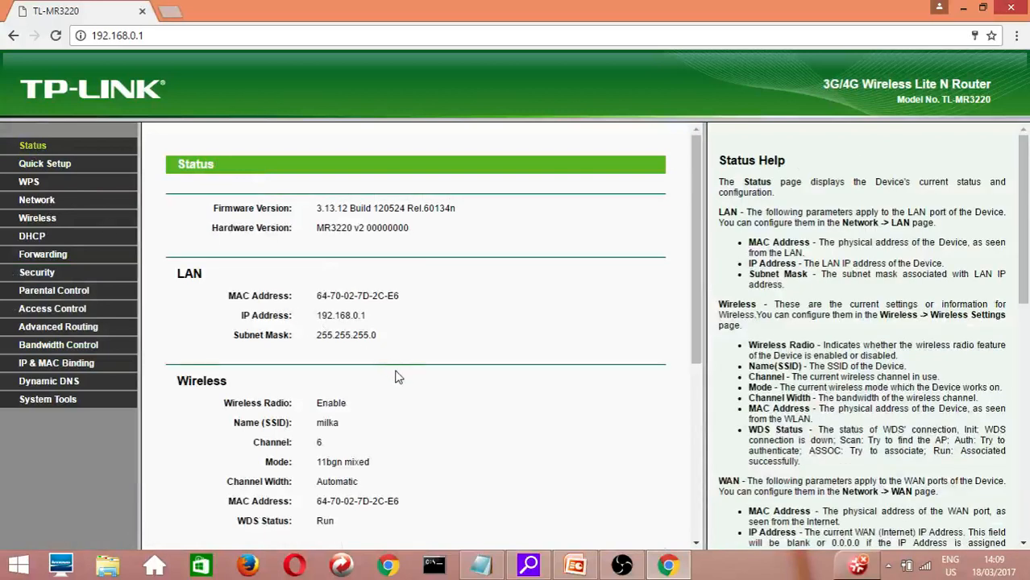
pyautogui.scroll(-3, 396, 374)
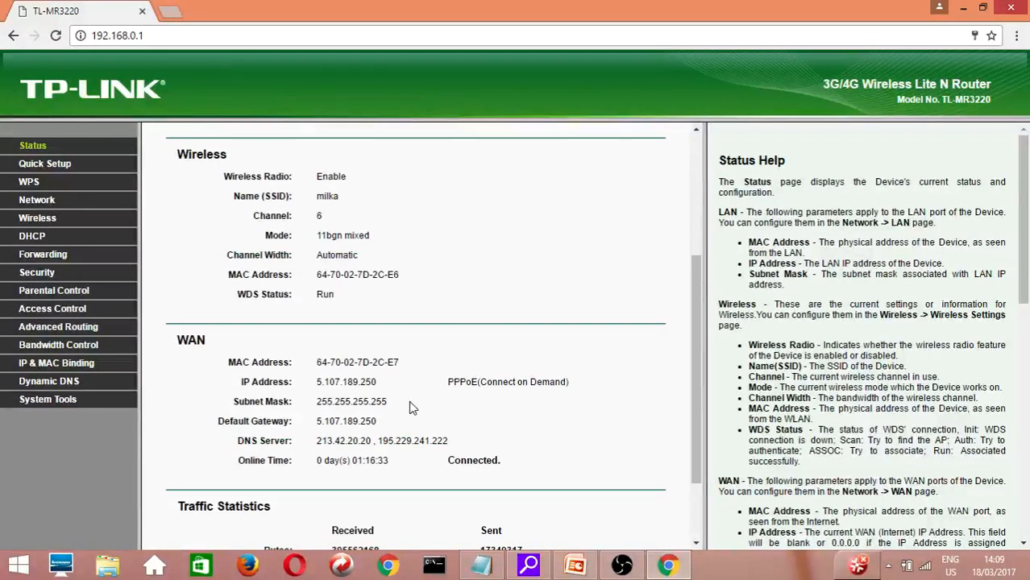
pyautogui.moveTo(383, 383); pyautogui.dragTo(316, 363)
pyautogui.click(367, 389)
pyautogui.moveTo(382, 382); pyautogui.dragTo(317, 381)
pyautogui.click(317, 383)
pyautogui.doubleClick(317, 384)
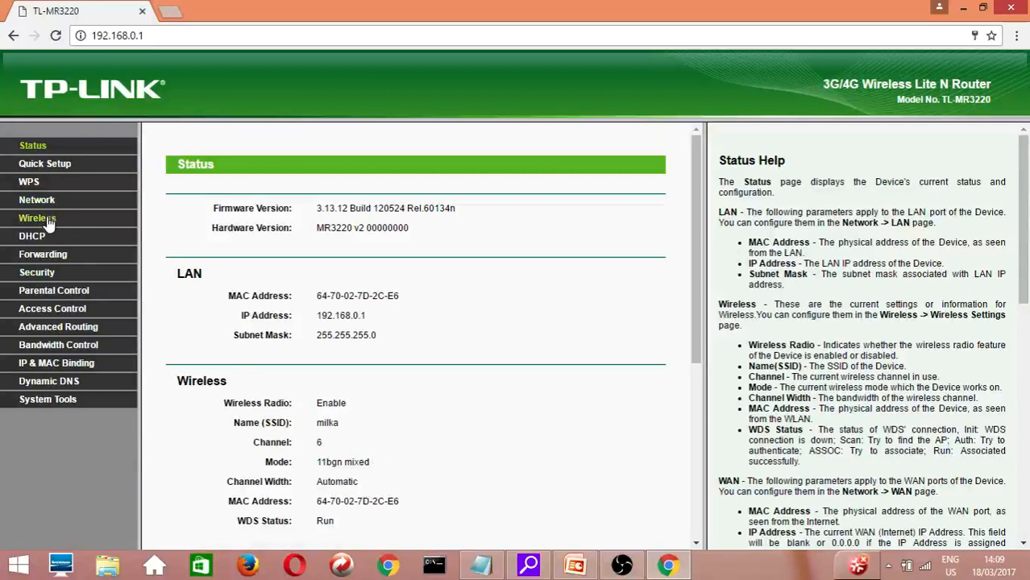
# - Copy the WAN IP address from the router's Status page
pyautogui.scroll(-1, 380, 352)
pyautogui.scroll(1, 382, 355)
pyautogui.scroll(-2, 423, 410)
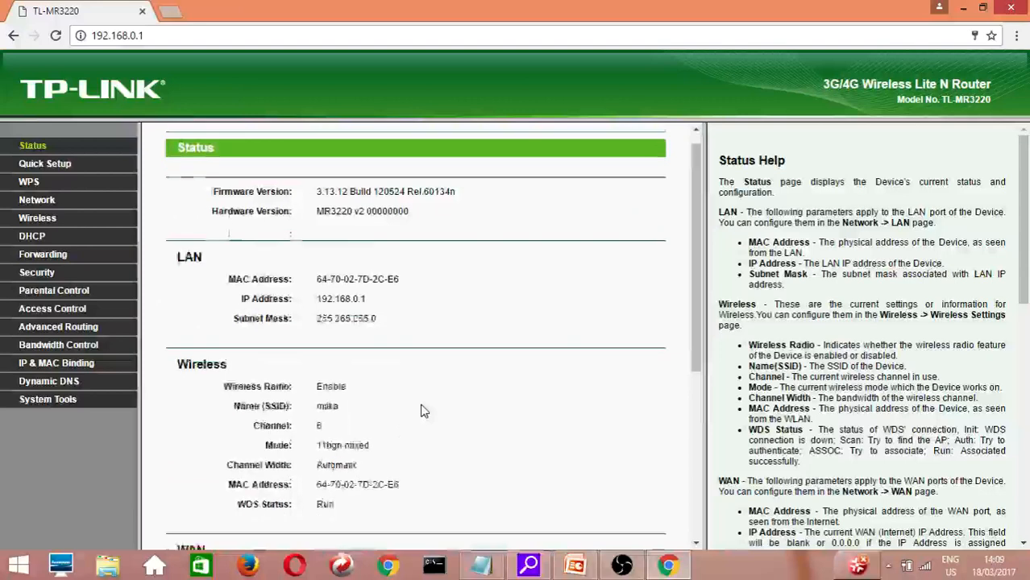
pyautogui.scroll(2, 362, 468)
pyautogui.scroll(-3, 386, 469)
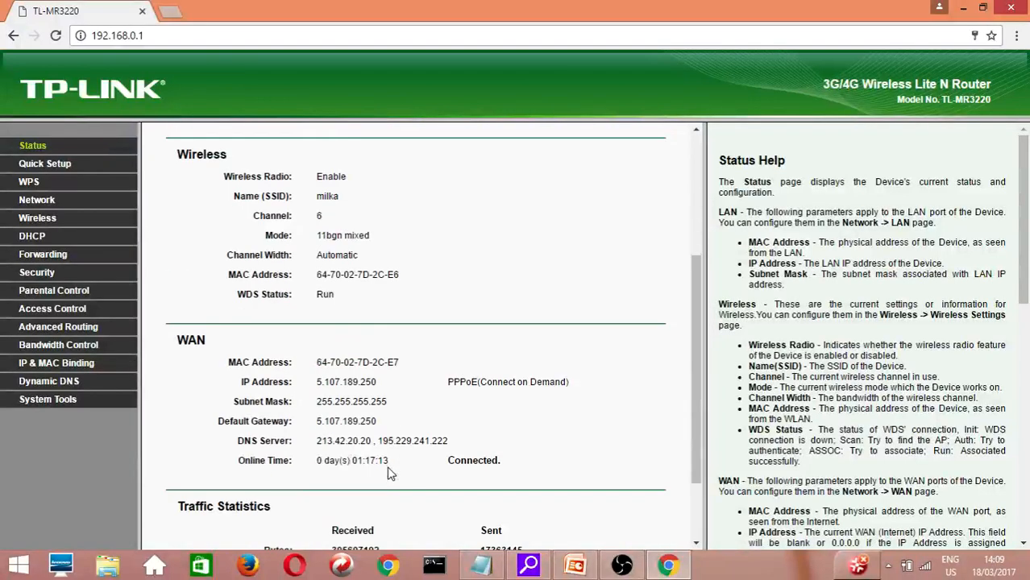
pyautogui.moveTo(390, 384); pyautogui.dragTo(319, 385)
pyautogui.hotkey('ctrl', 'c')
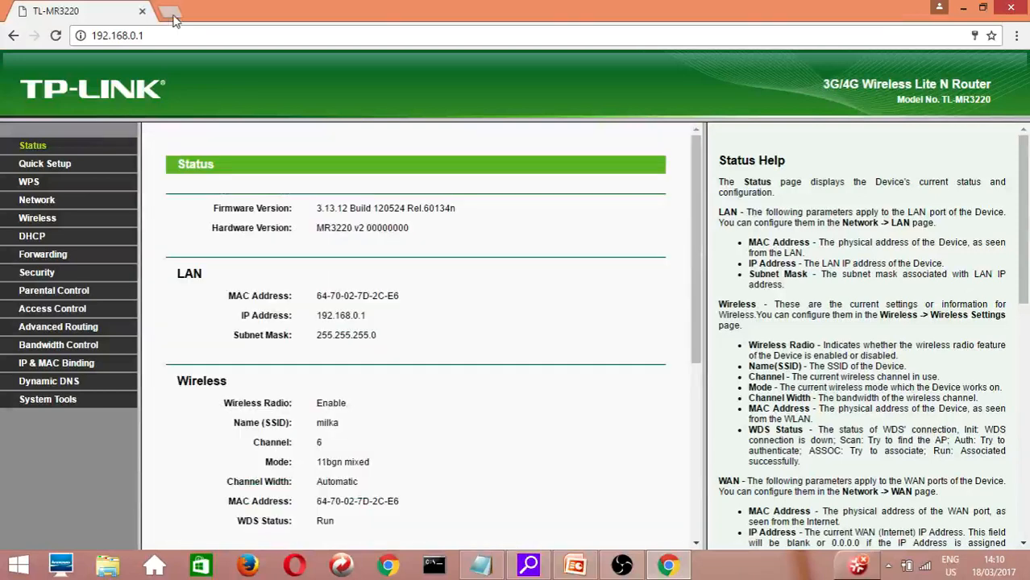
pyautogui.click(170, 13)
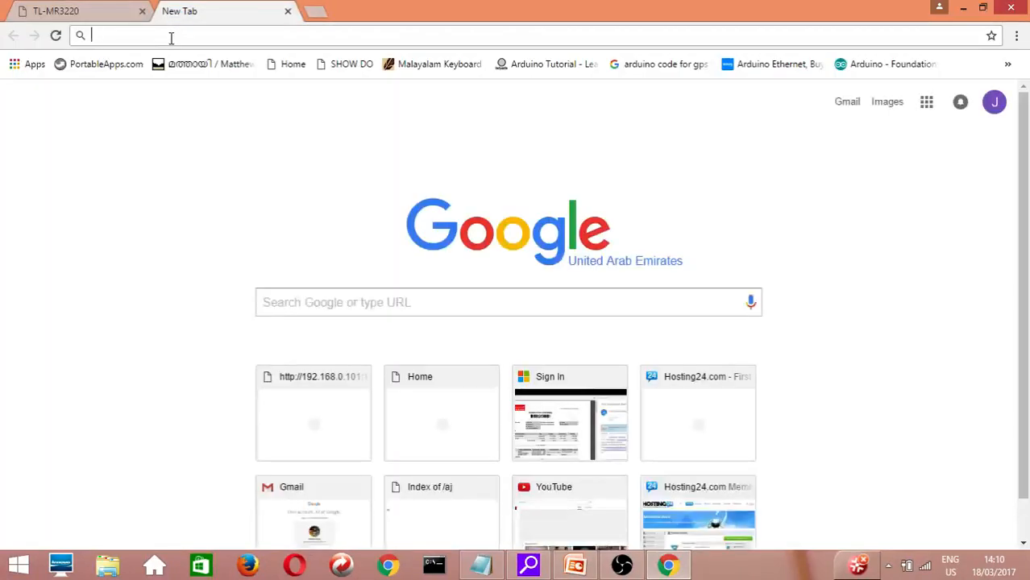
pyautogui.rightClick(171, 37)
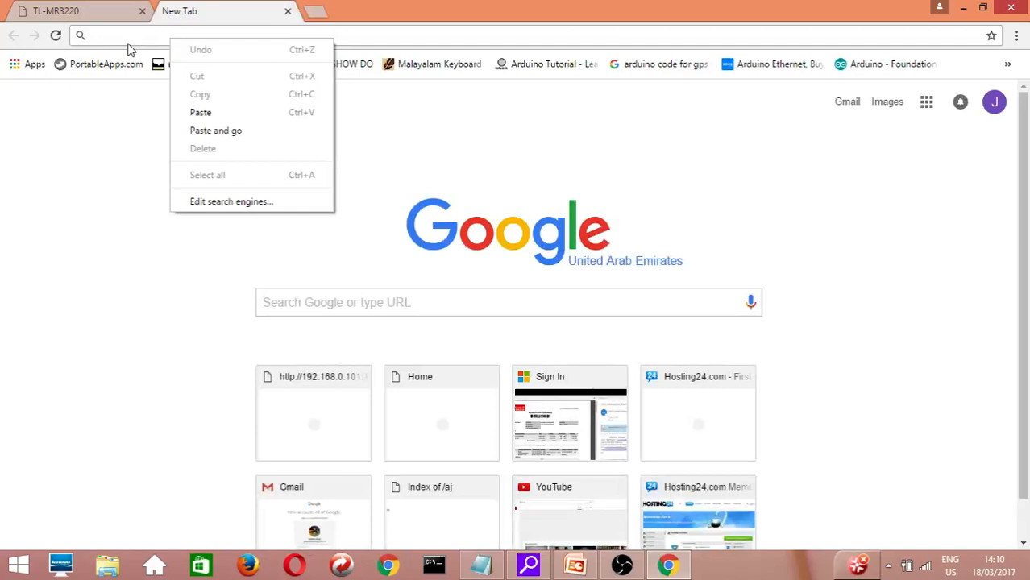
pyautogui.click(136, 36)
pyautogui.rightClick(137, 33)
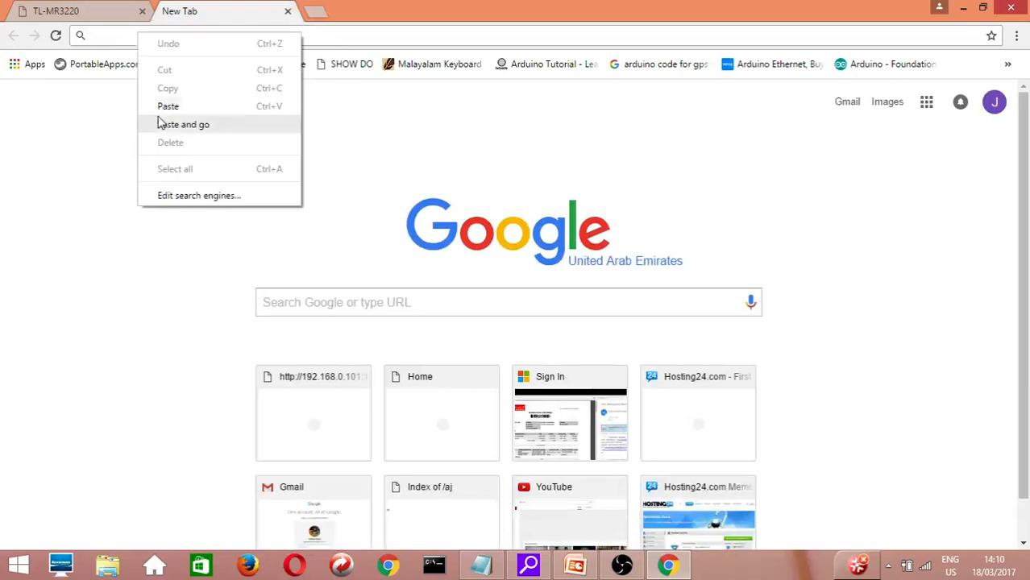
pyautogui.click(170, 106)
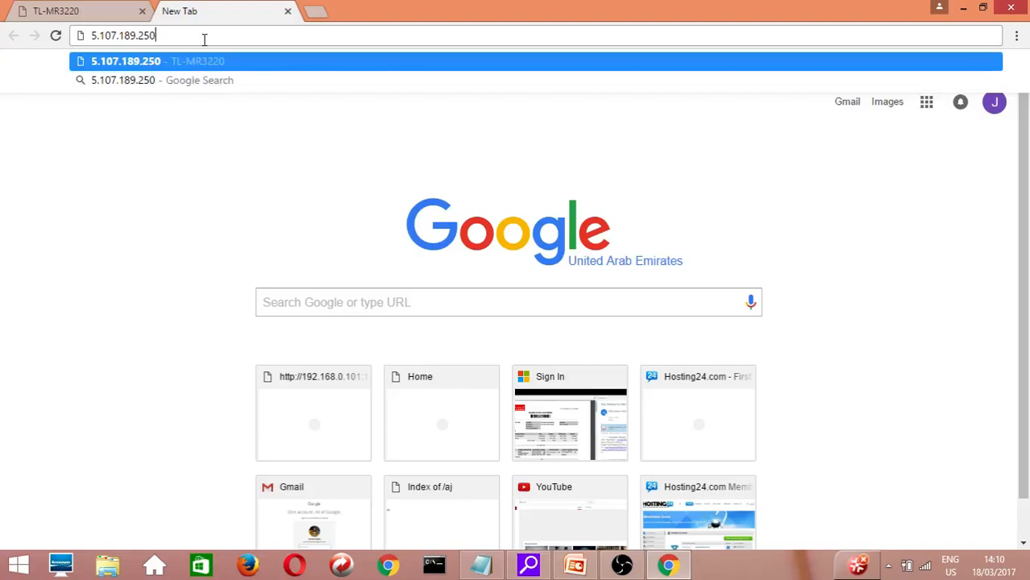
pyautogui.press('Return')
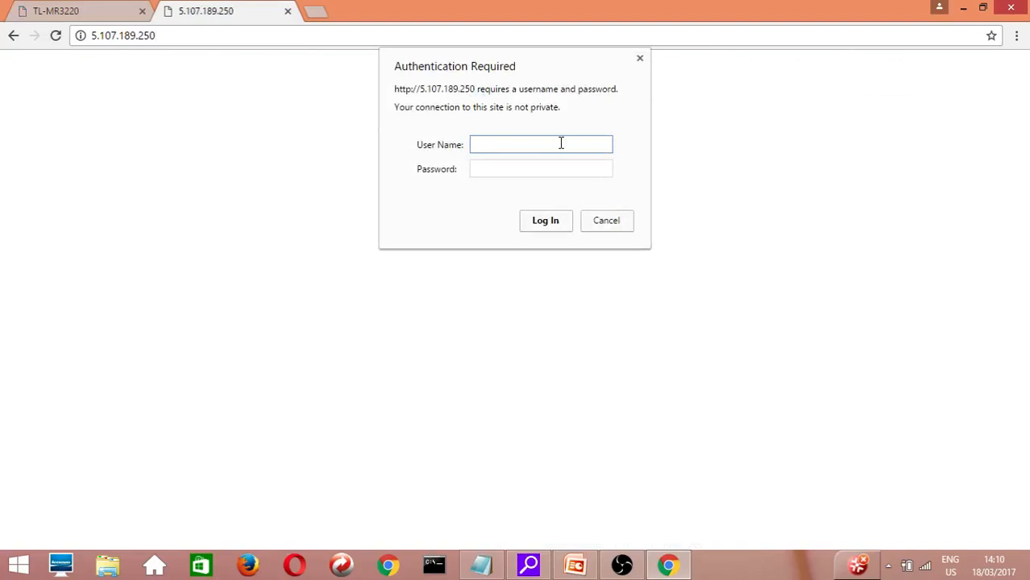
# - Log in to the router with the account user name and password, and dismiss the offer to save the password
pyautogui.write('jomon')
pyautogui.click(551, 170)
pyautogui.write('****')
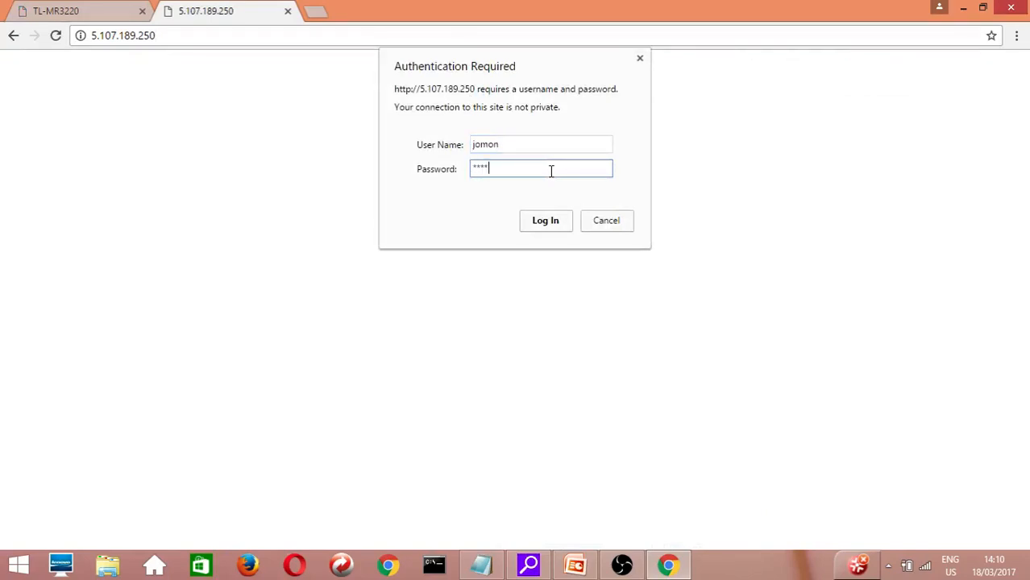
pyautogui.write('*****')
pyautogui.press('Return')
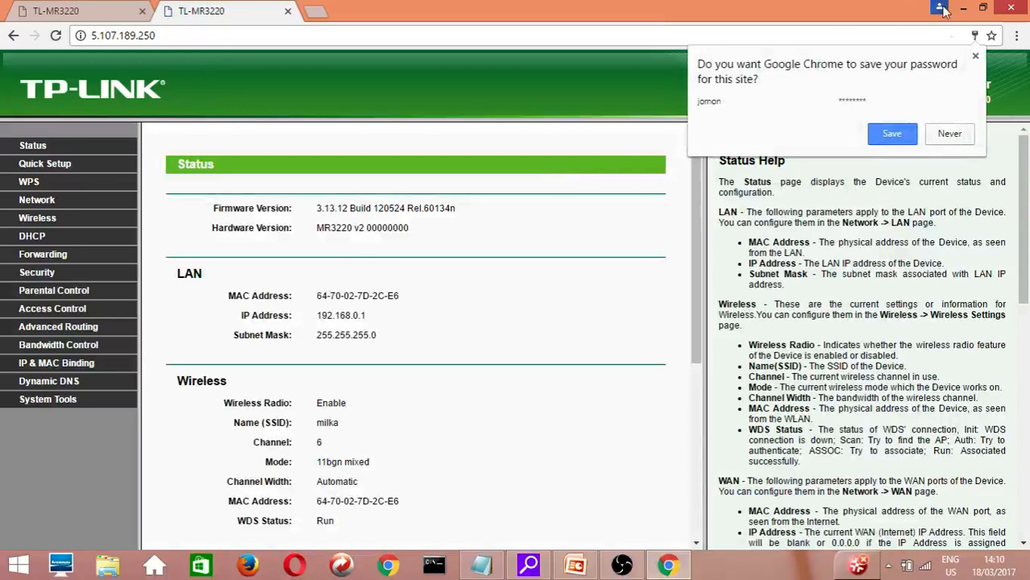
pyautogui.click(974, 56)
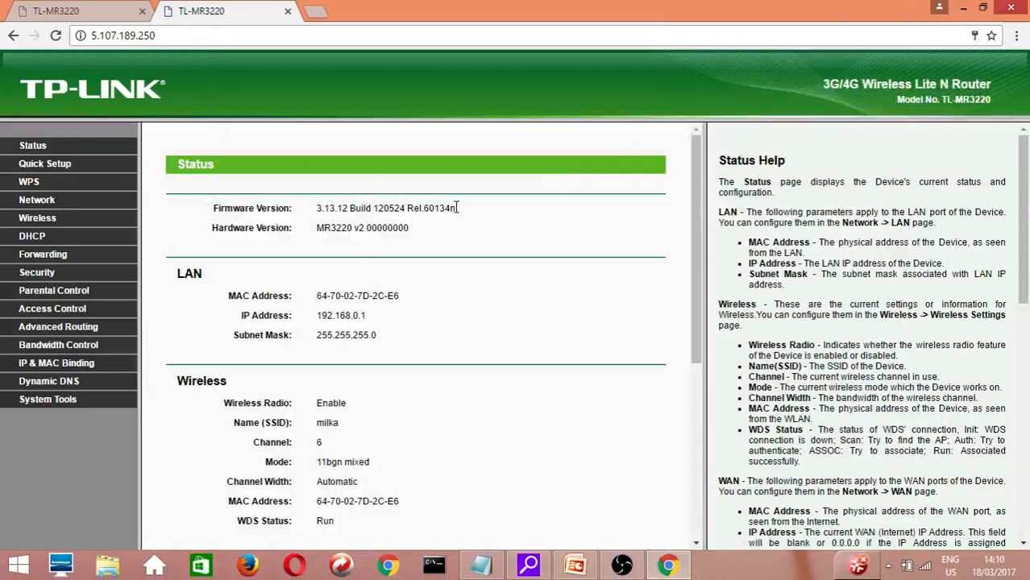